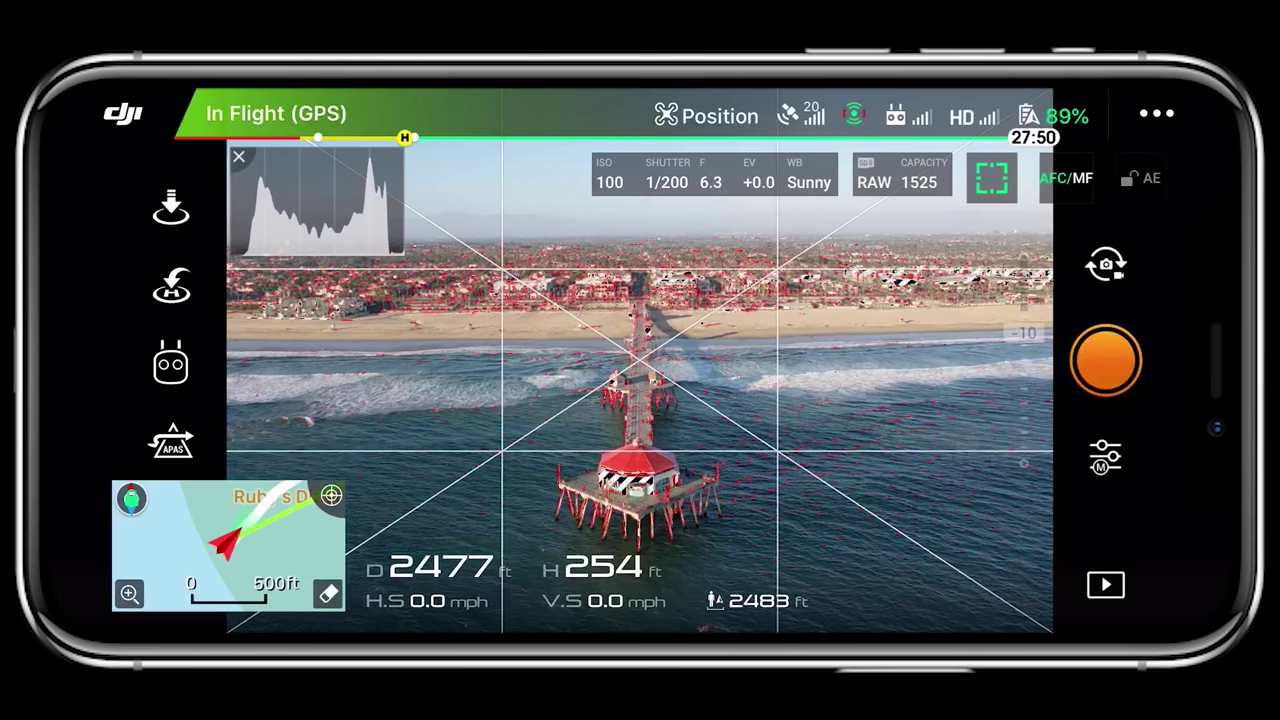
Step: Focus the drone camera on the scene above the pier, refocus on the coastline buildings behind it, and take a photo
{"action": "left_click", "coordinate": [654, 310]}
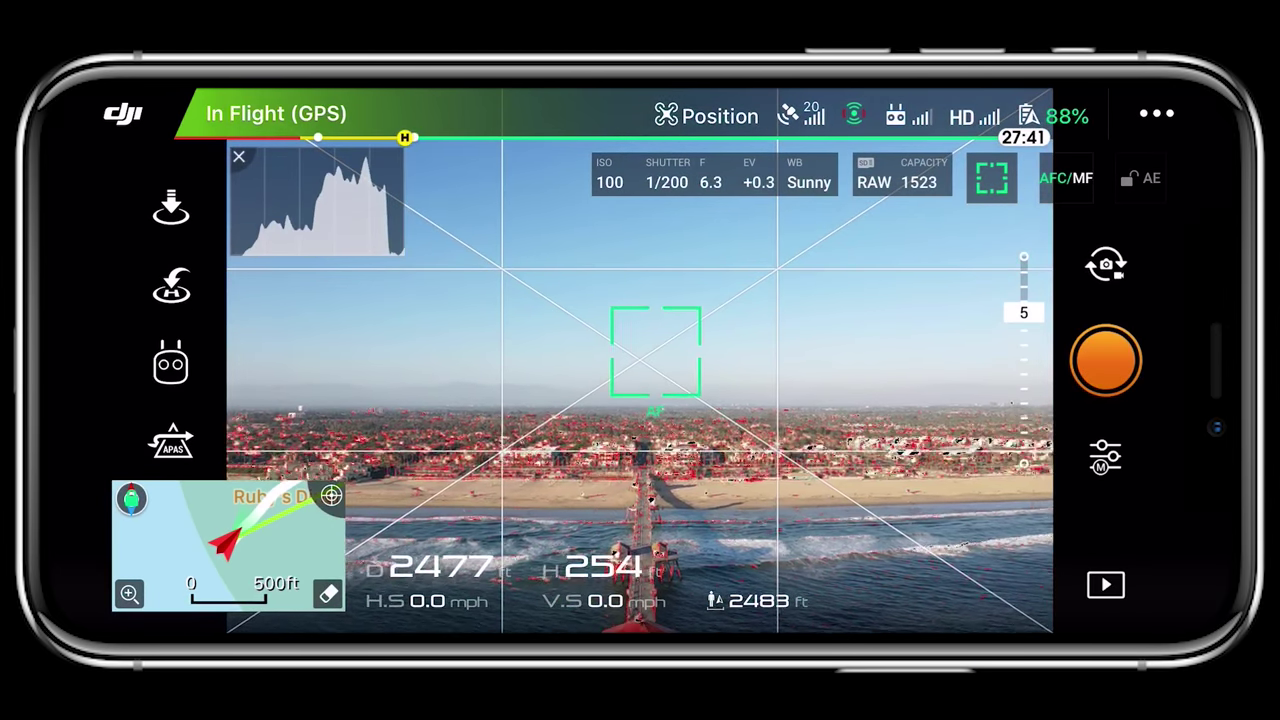
{"action": "left_click", "coordinate": [644, 445]}
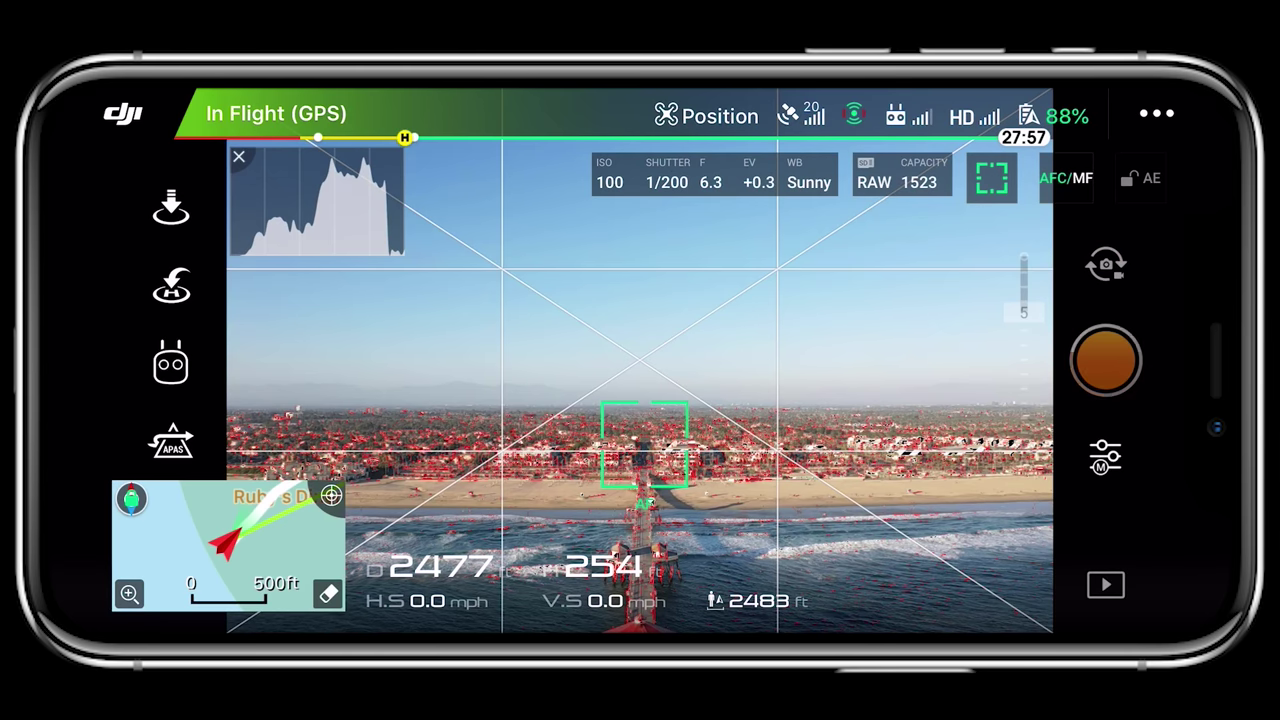
{"action": "left_click", "coordinate": [1105, 360]}
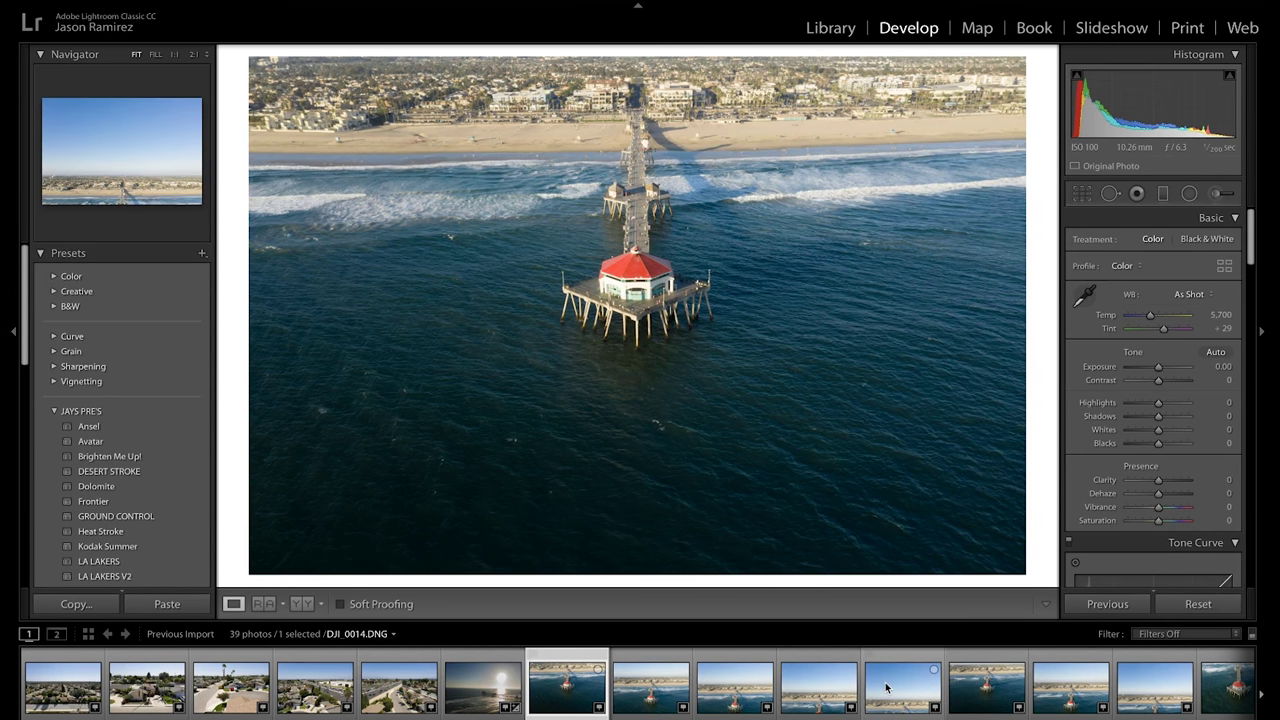
Step: In Lightroom Classic, select the five consecutive pier photos DJI_0010 to DJI_0014 and start a panorama merge of them
{"action": "left_click", "coordinate": [886, 688], "text": "shift"}
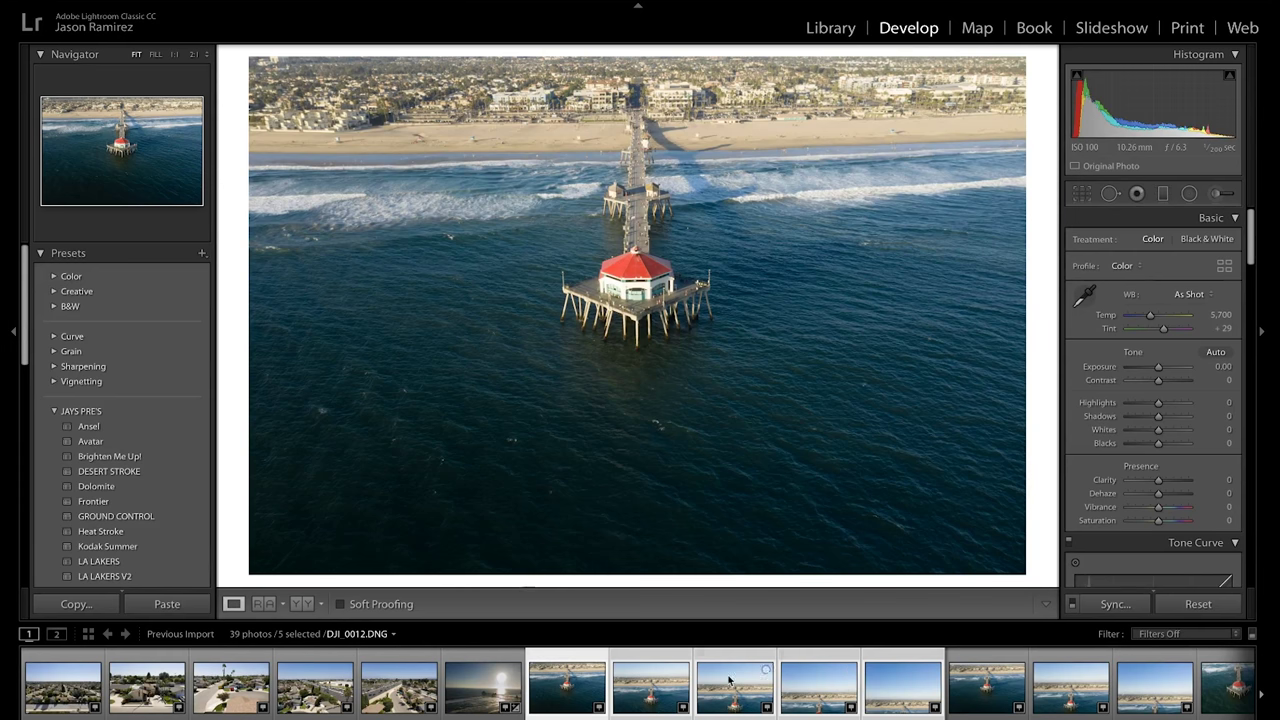
{"action": "right_click", "coordinate": [891, 681]}
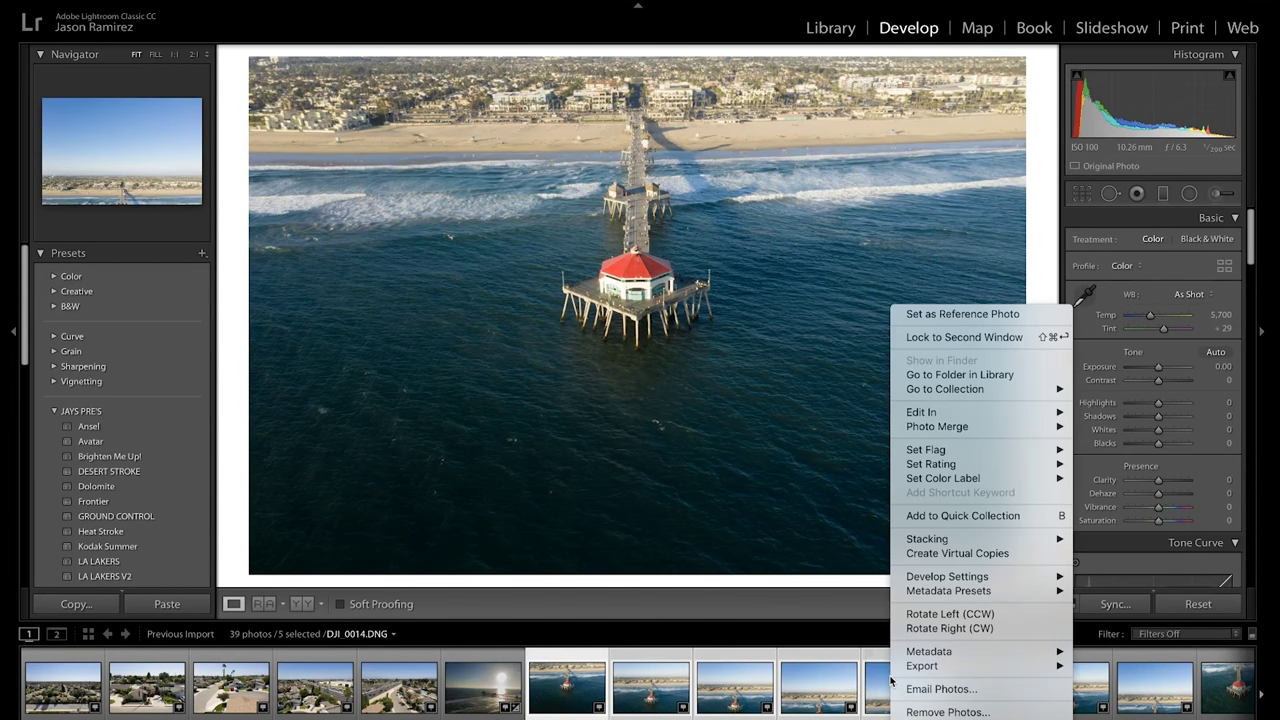
{"action": "mouse_move", "coordinate": [970, 428]}
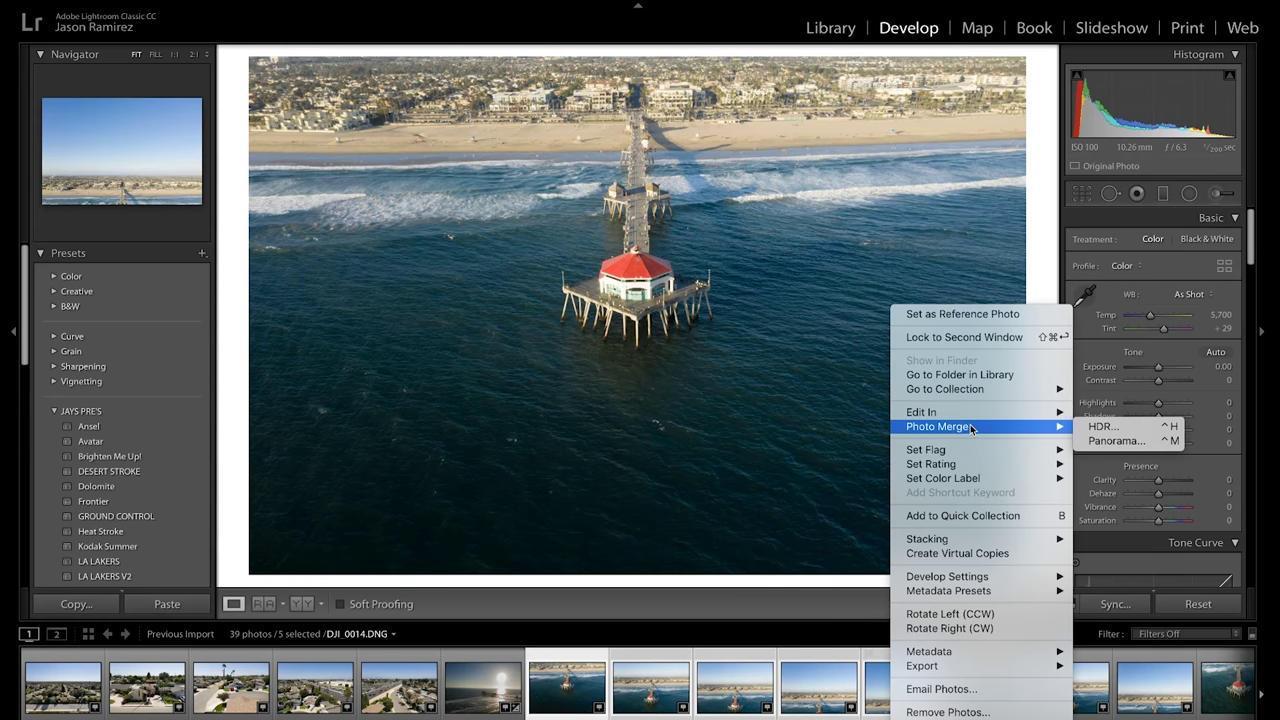
{"action": "left_click", "coordinate": [1096, 444]}
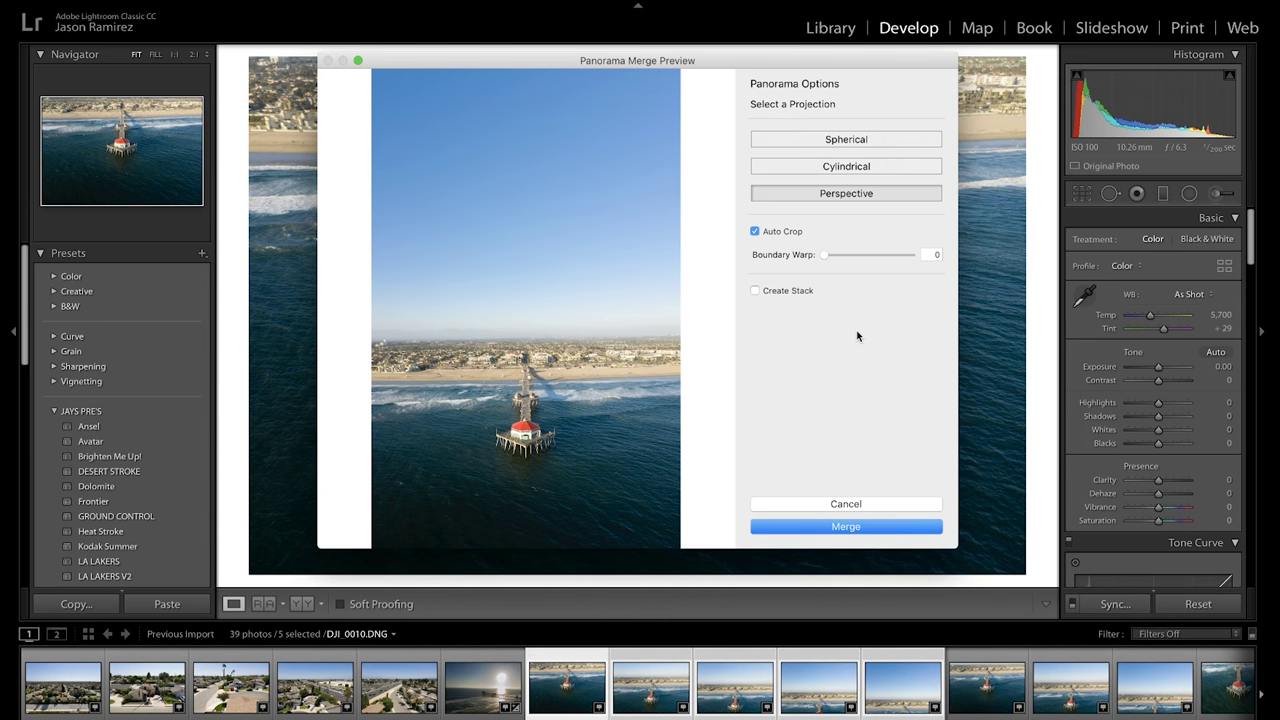
Step: Compare the Cylindrical, Spherical and Perspective projections with Auto Crop on, and merge the panorama using the Spherical projection
{"action": "left_click", "coordinate": [833, 172]}
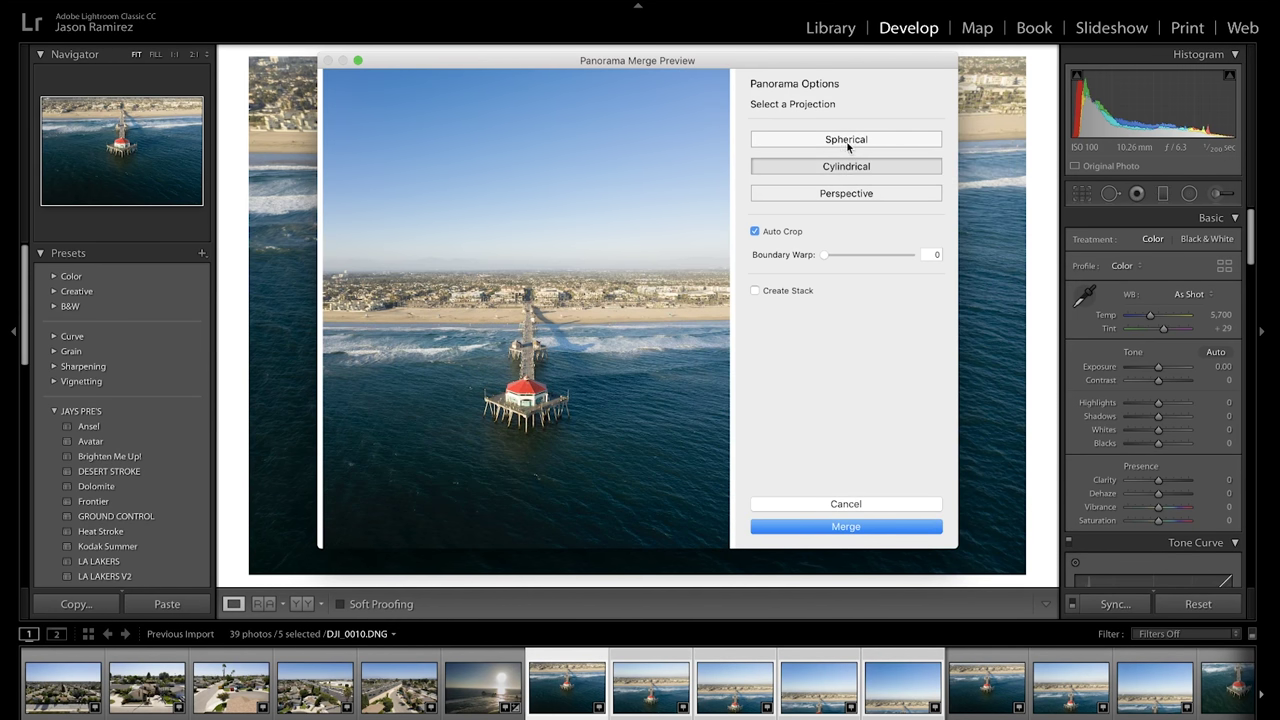
{"action": "left_click", "coordinate": [846, 142]}
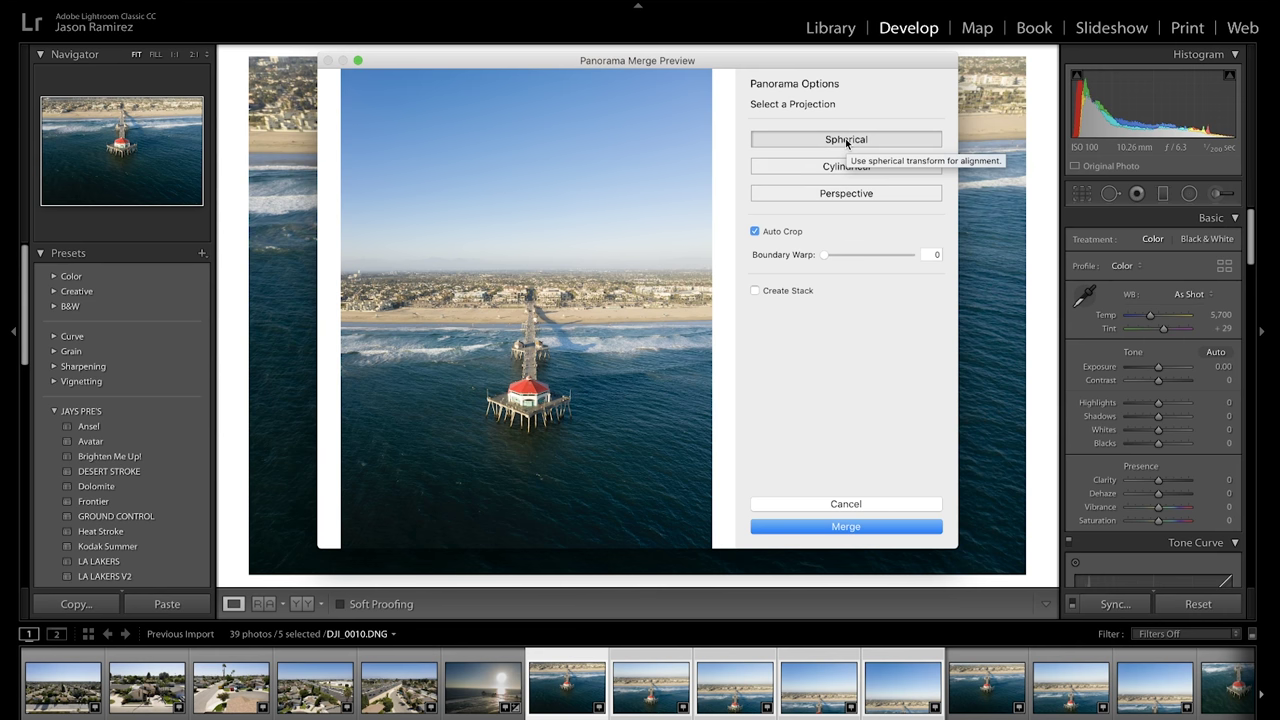
{"action": "left_click", "coordinate": [826, 194]}
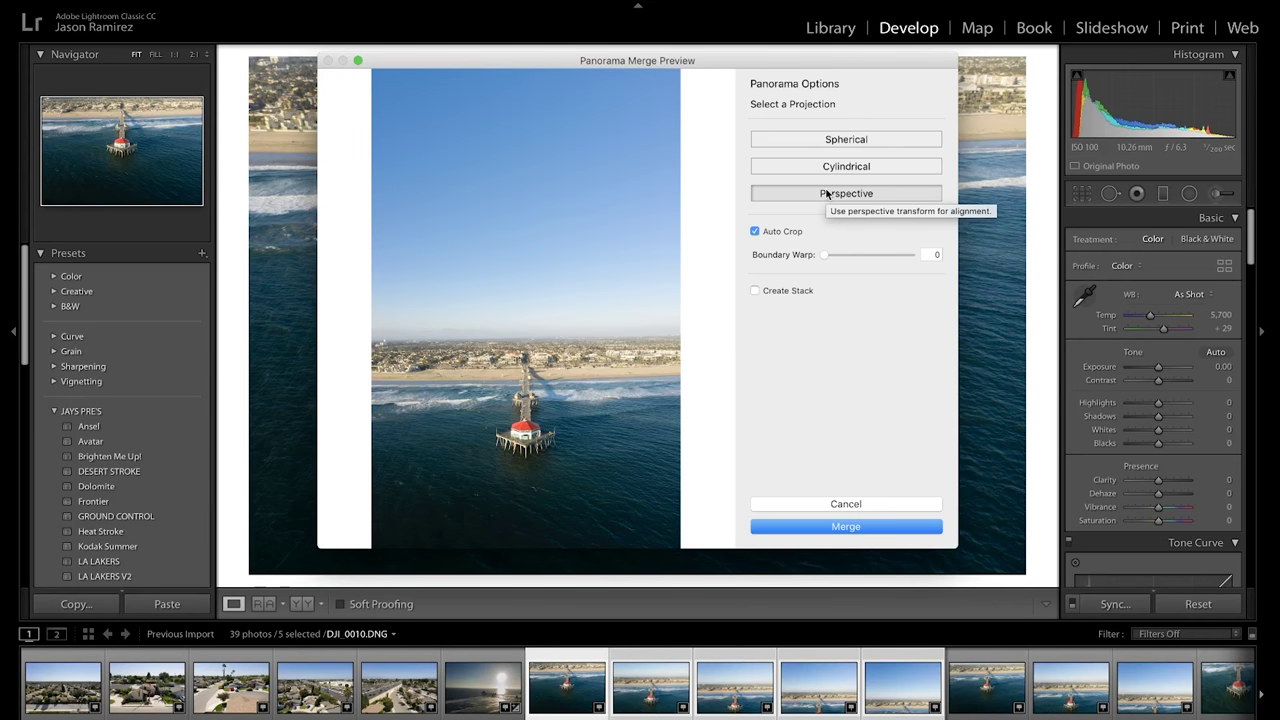
{"action": "left_click", "coordinate": [838, 167]}
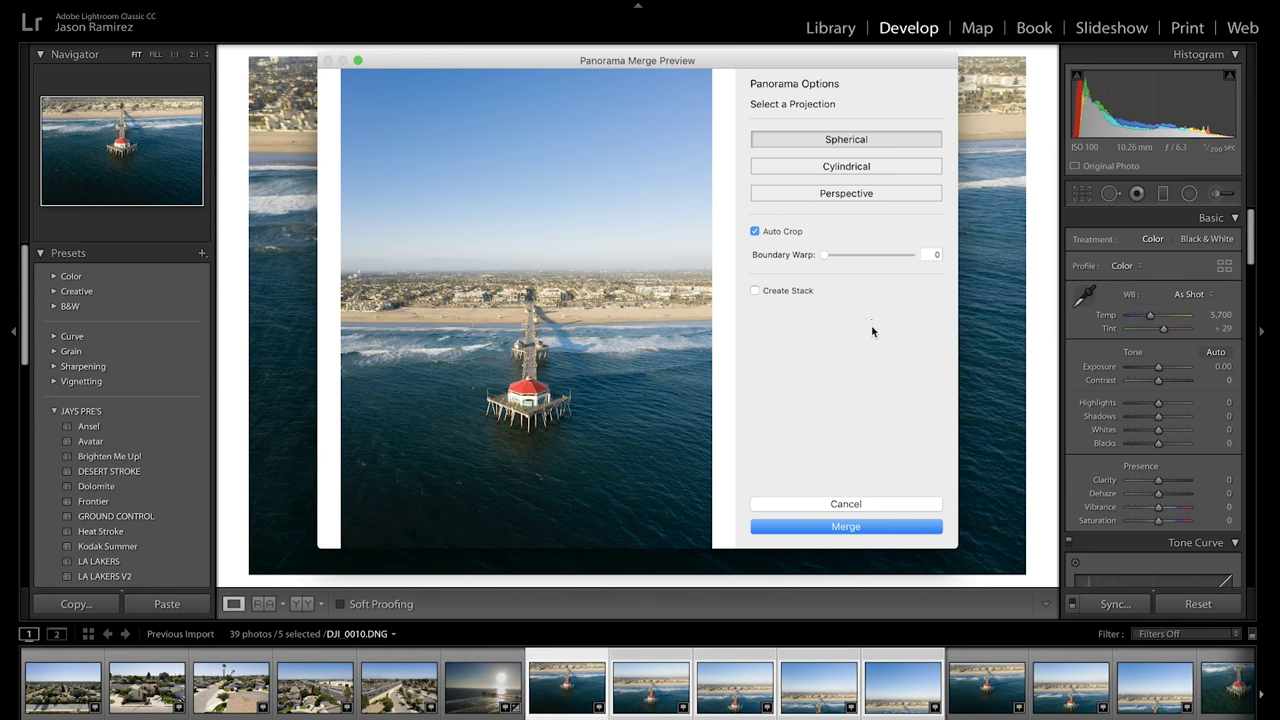
{"action": "left_click", "coordinate": [845, 527]}
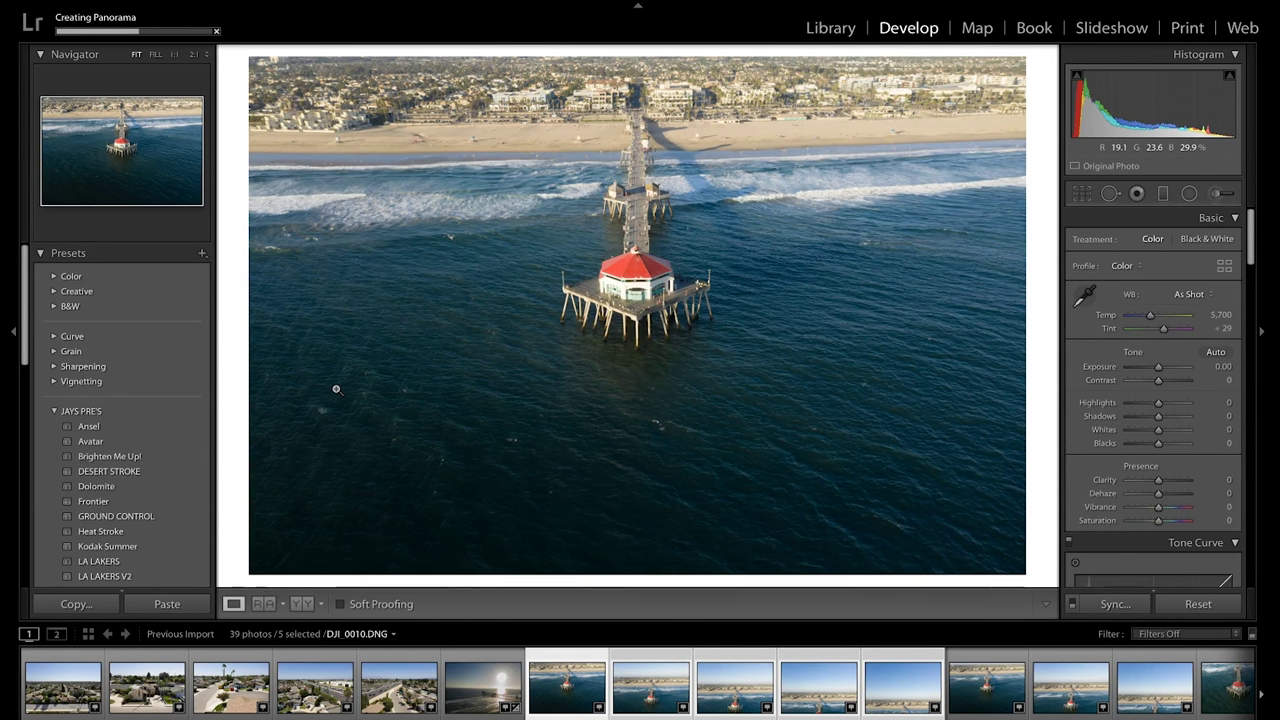
Step: Open the merged pier panorama and crop it to 4 x 5 / 8 x 10, tightening the frame around the centred pier
{"action": "left_click", "coordinate": [911, 678]}
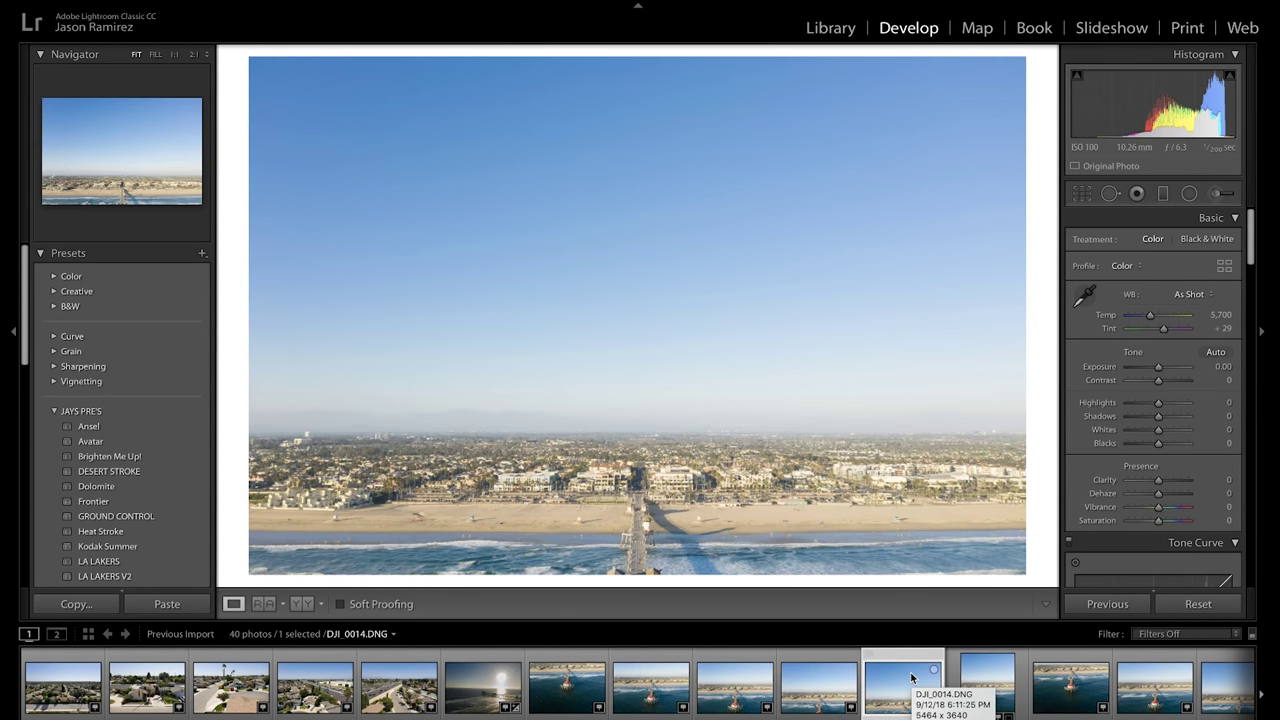
{"action": "left_click", "coordinate": [984, 692]}
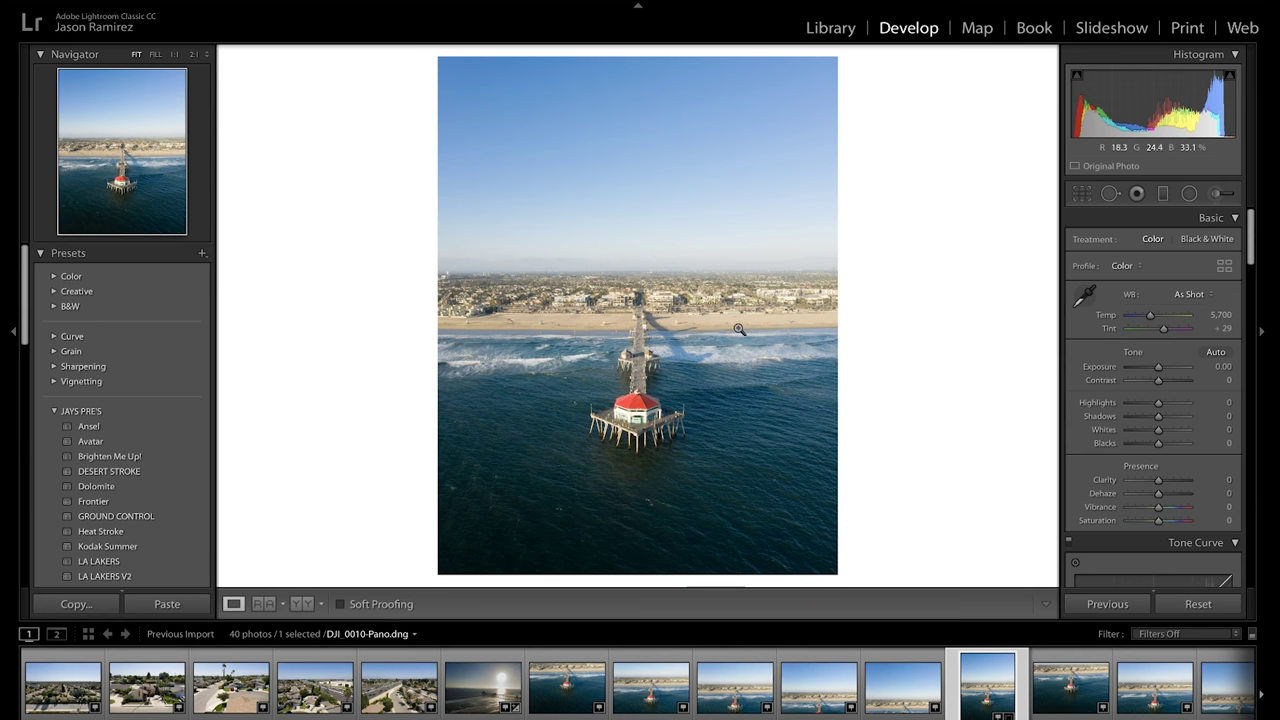
{"action": "left_click", "coordinate": [1081, 194]}
{"action": "left_click", "coordinate": [1186, 250]}
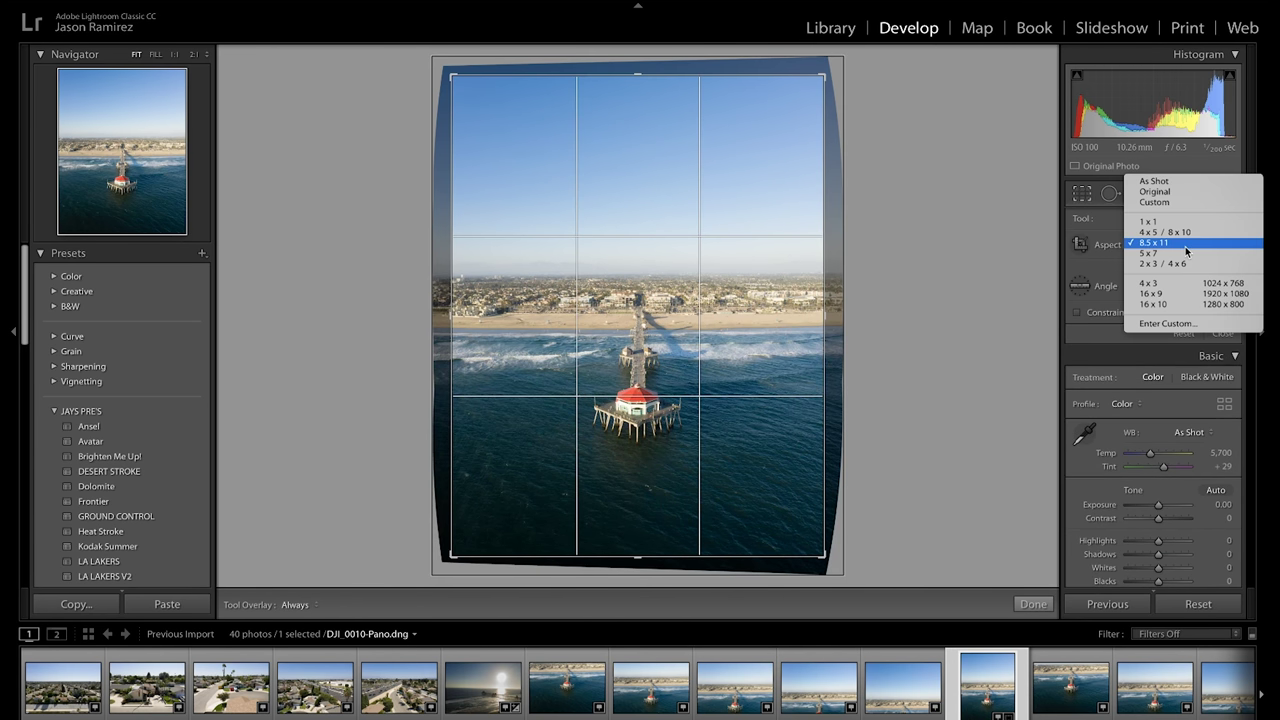
{"action": "left_click", "coordinate": [1180, 232]}
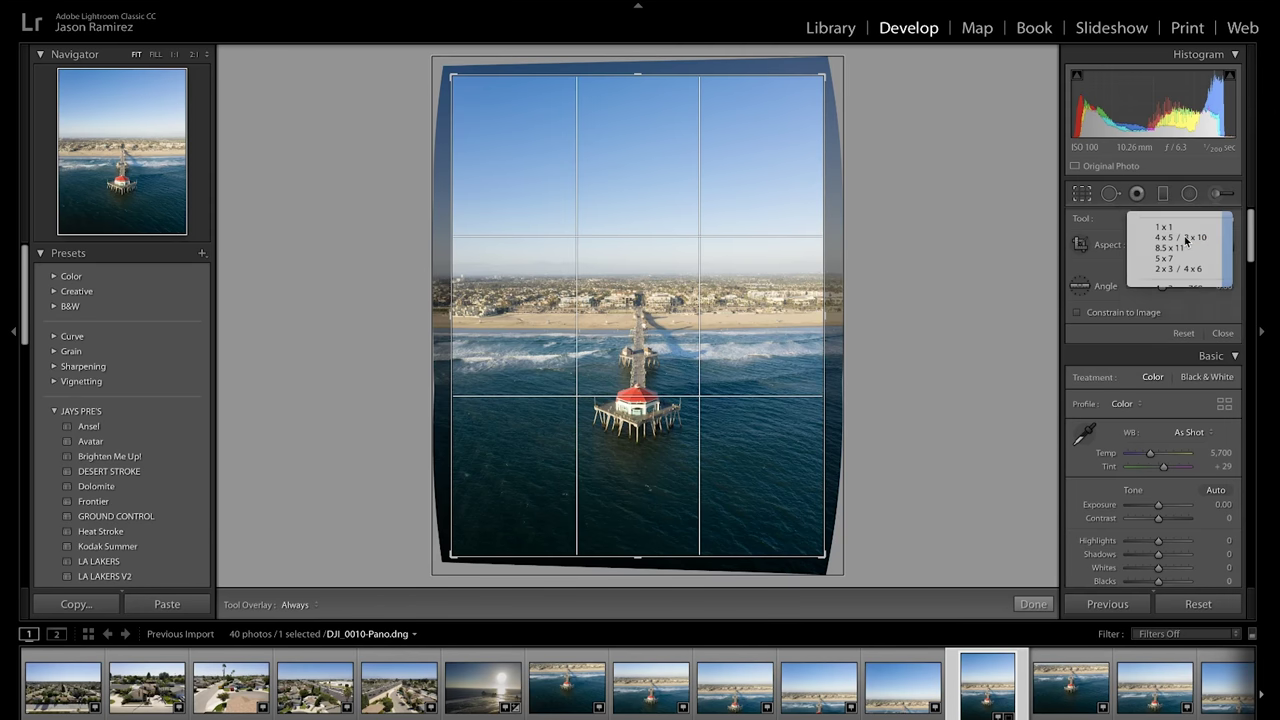
{"action": "left_click_drag", "start_coordinate": [453, 86], "coordinate": [503, 134]}
{"action": "left_click_drag", "start_coordinate": [531, 200], "coordinate": [589, 237]}
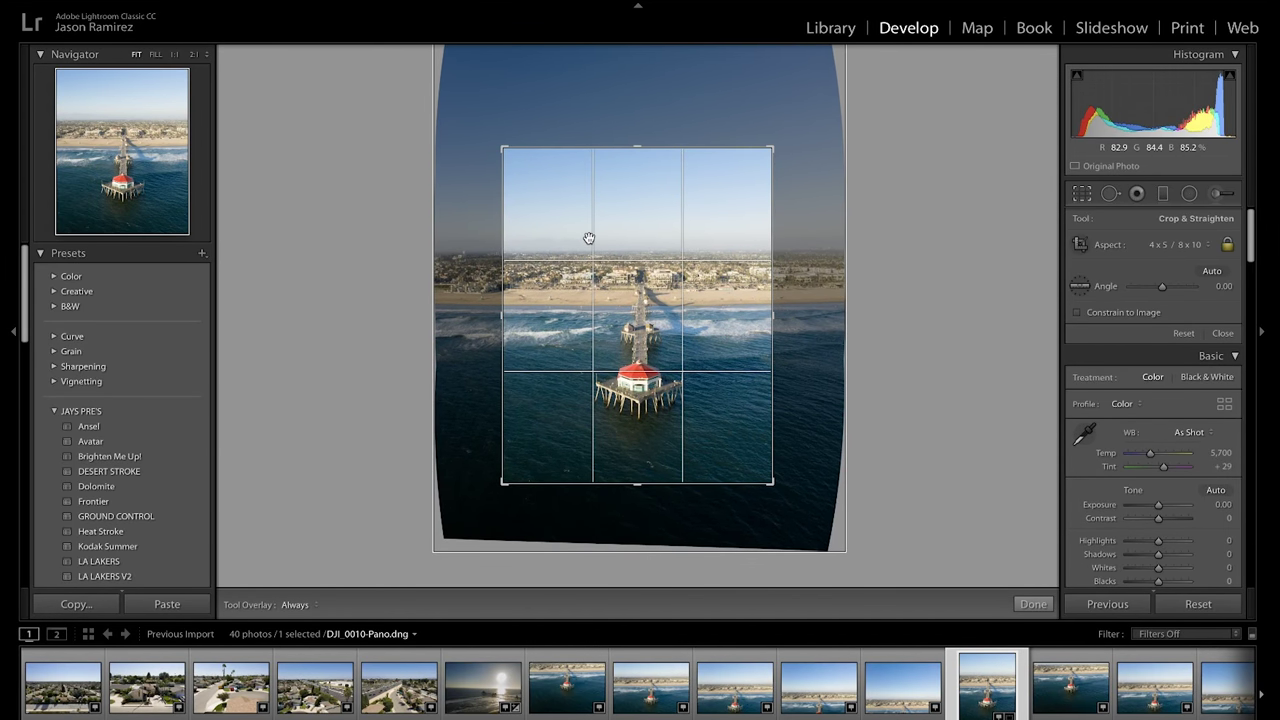
{"action": "left_click", "coordinate": [1092, 192]}
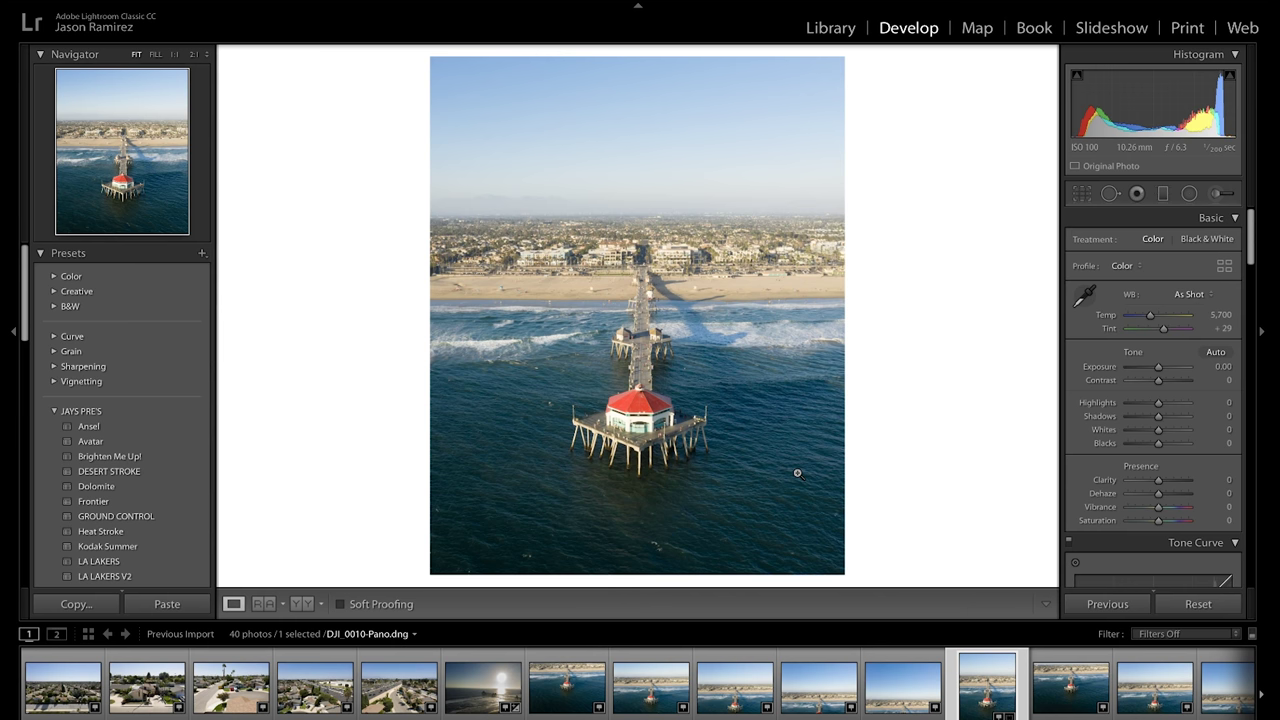
Step: Check the panorama's pier and beach detail up close, and set Highlights to -100 and Shadows to +100
{"action": "left_click", "coordinate": [664, 420]}
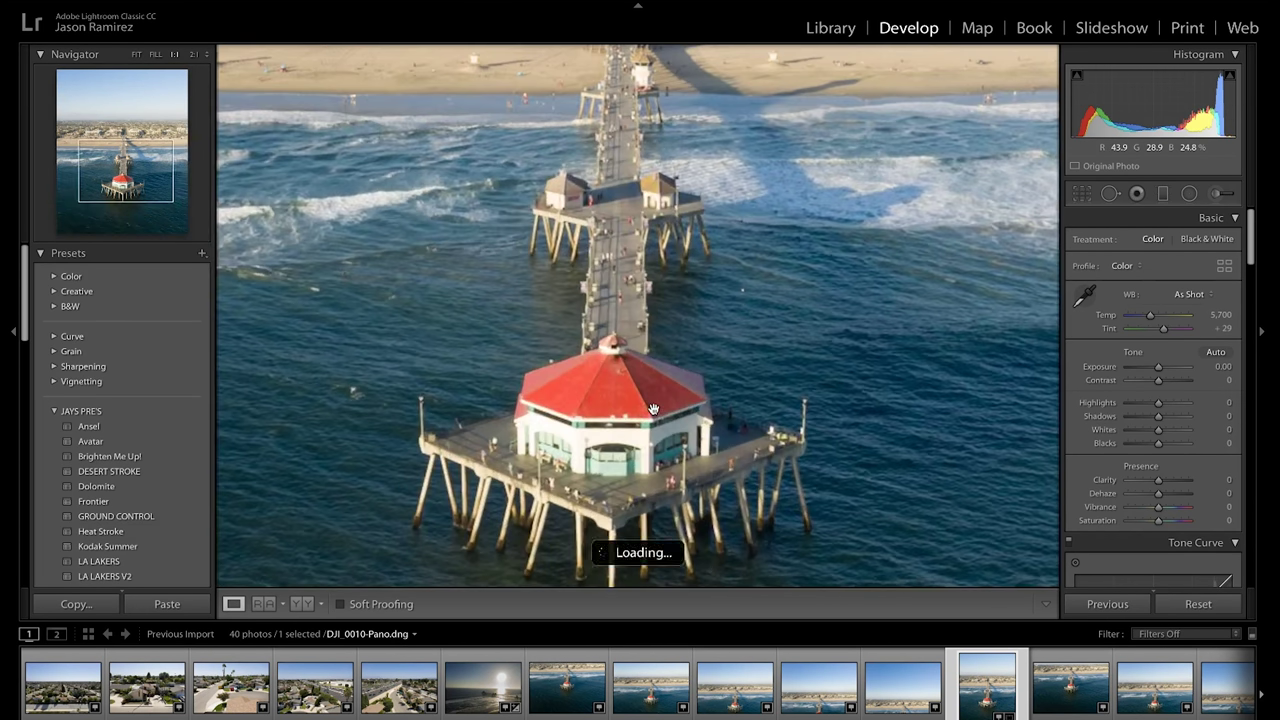
{"action": "scroll", "coordinate": [660, 405], "scroll_direction": "up", "scroll_amount": 5}
{"action": "mouse_move", "coordinate": [629, 388]}
{"action": "left_mouse_down"}
{"action": "mouse_move", "coordinate": [625, 426]}
{"action": "mouse_move", "coordinate": [674, 383]}
{"action": "mouse_move", "coordinate": [654, 340]}
{"action": "mouse_move", "coordinate": [652, 259]}
{"action": "mouse_move", "coordinate": [639, 410]}
{"action": "left_mouse_up"}
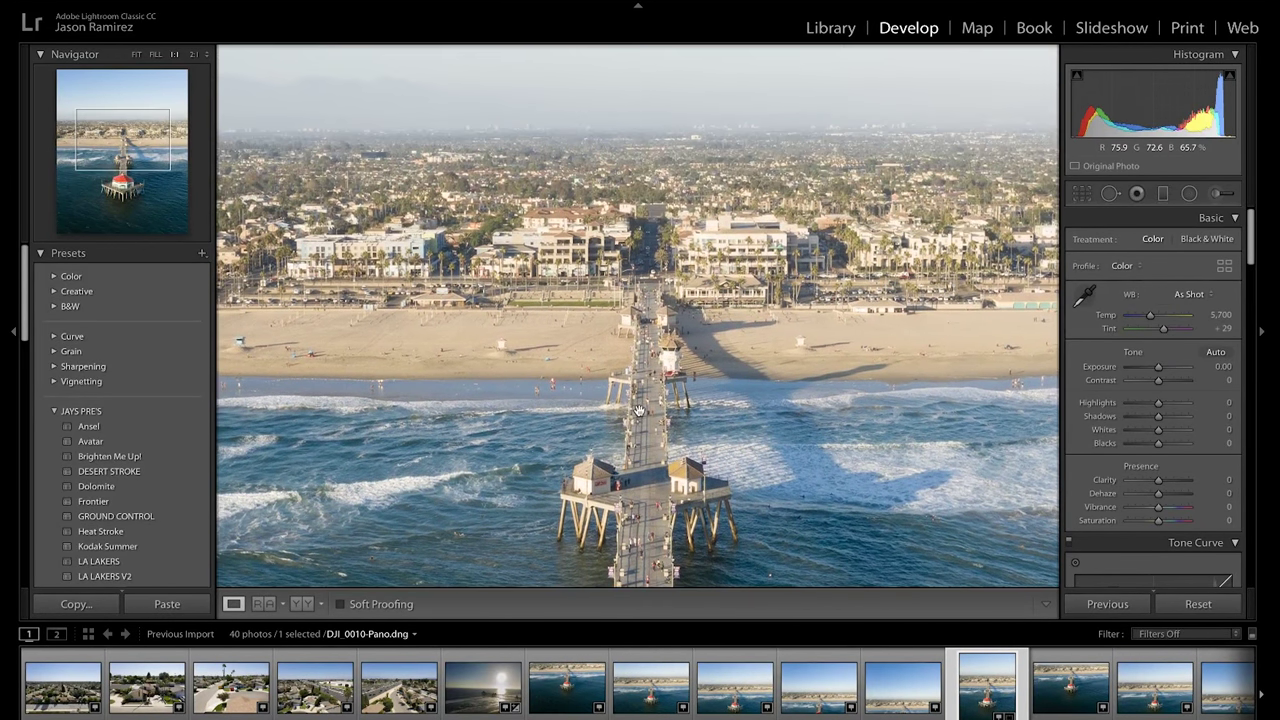
{"action": "left_click", "coordinate": [660, 352]}
{"action": "left_click_drag", "start_coordinate": [1157, 404], "coordinate": [1218, 420]}
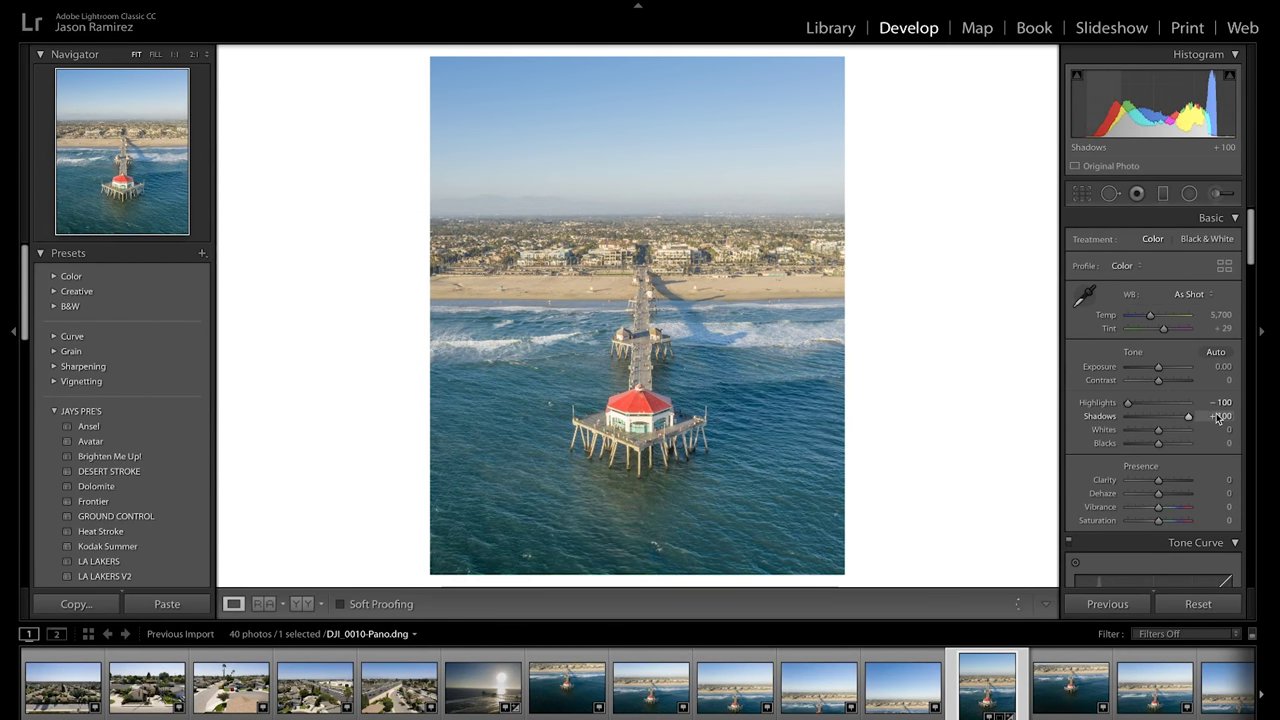
Step: Crop the uncropped pier panorama to 4 x 5 / 8 x 10, excluding the white edges and keeping the pier horizontally centred
{"action": "left_click", "coordinate": [904, 684]}
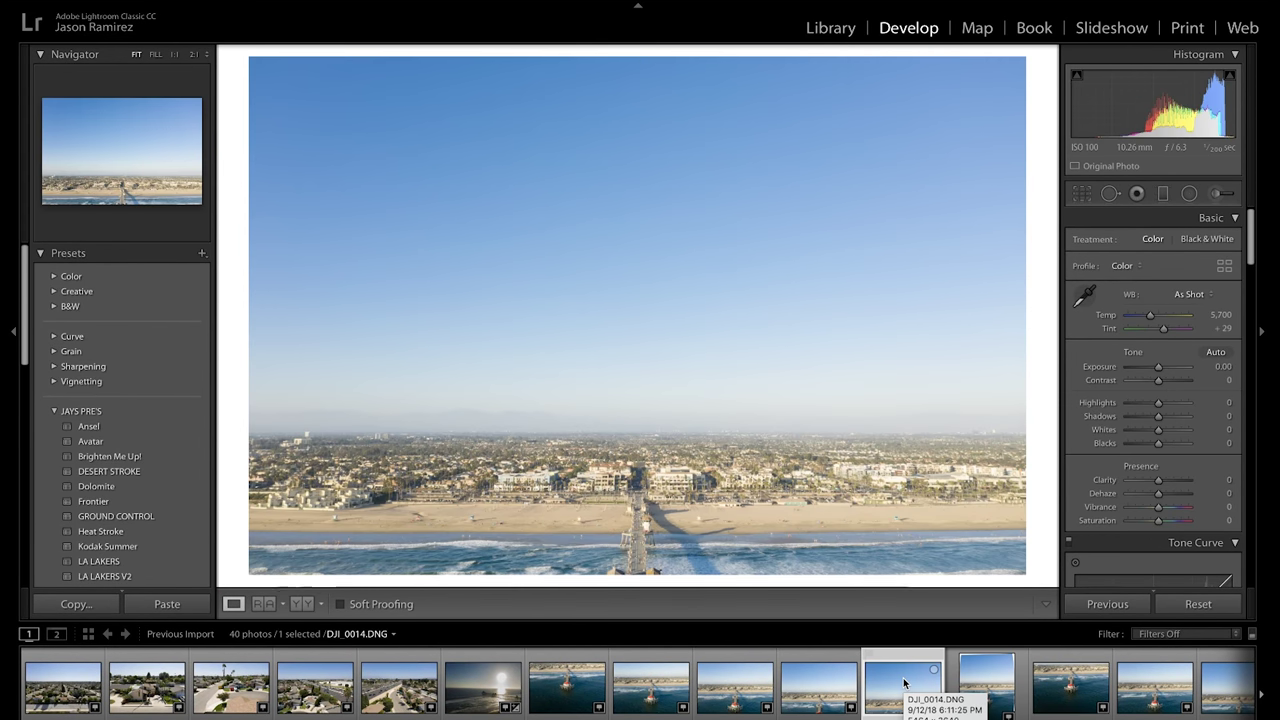
{"action": "left_click", "coordinate": [988, 686]}
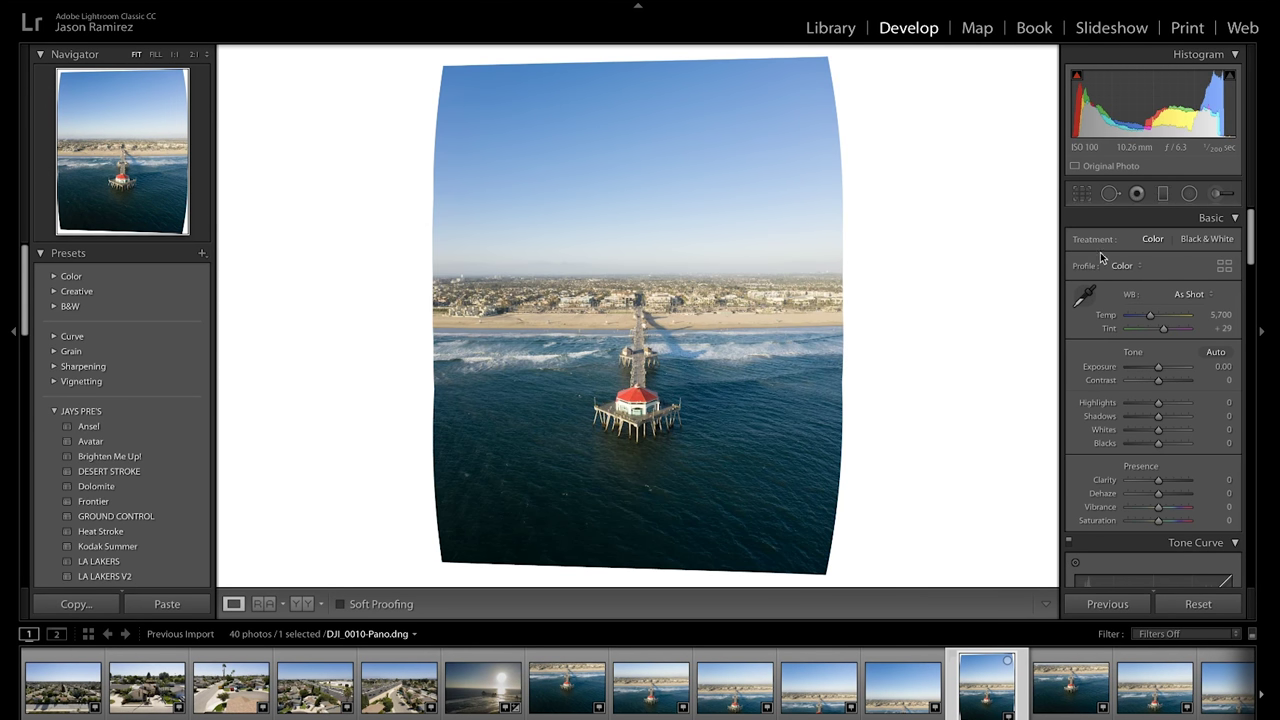
{"action": "left_click", "coordinate": [1083, 193]}
{"action": "left_click", "coordinate": [1168, 243]}
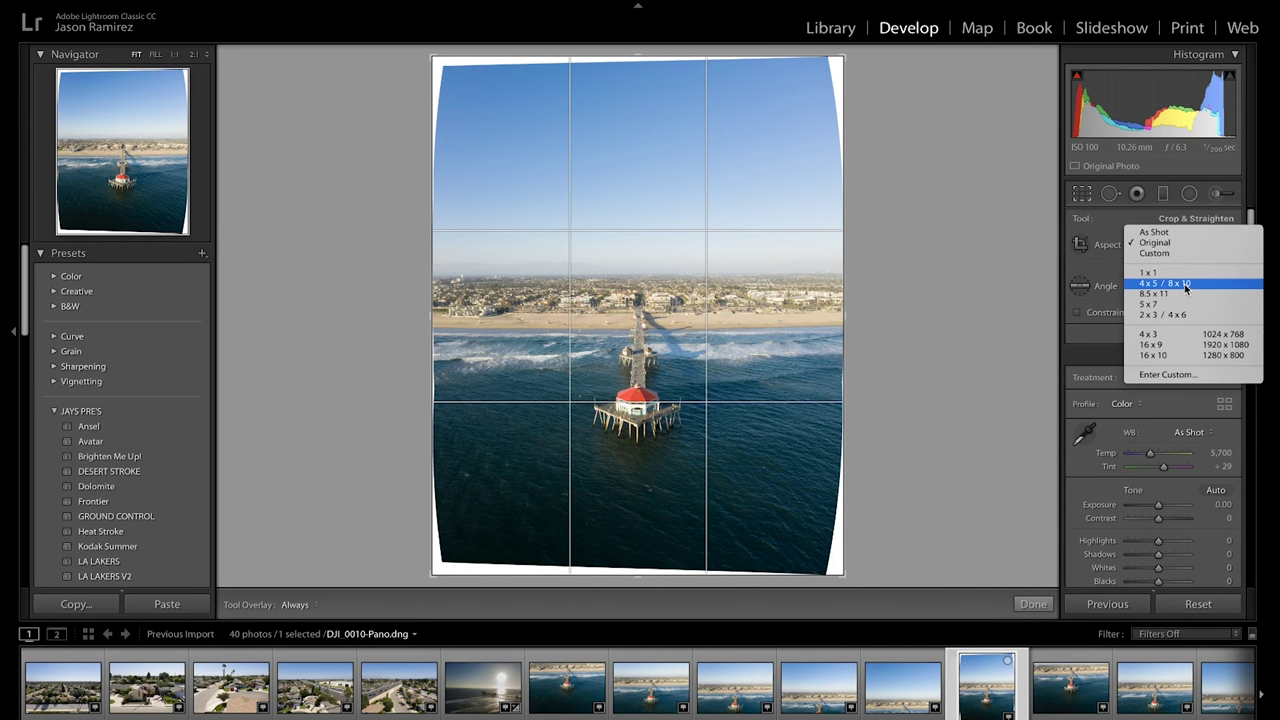
{"action": "left_click", "coordinate": [1186, 285]}
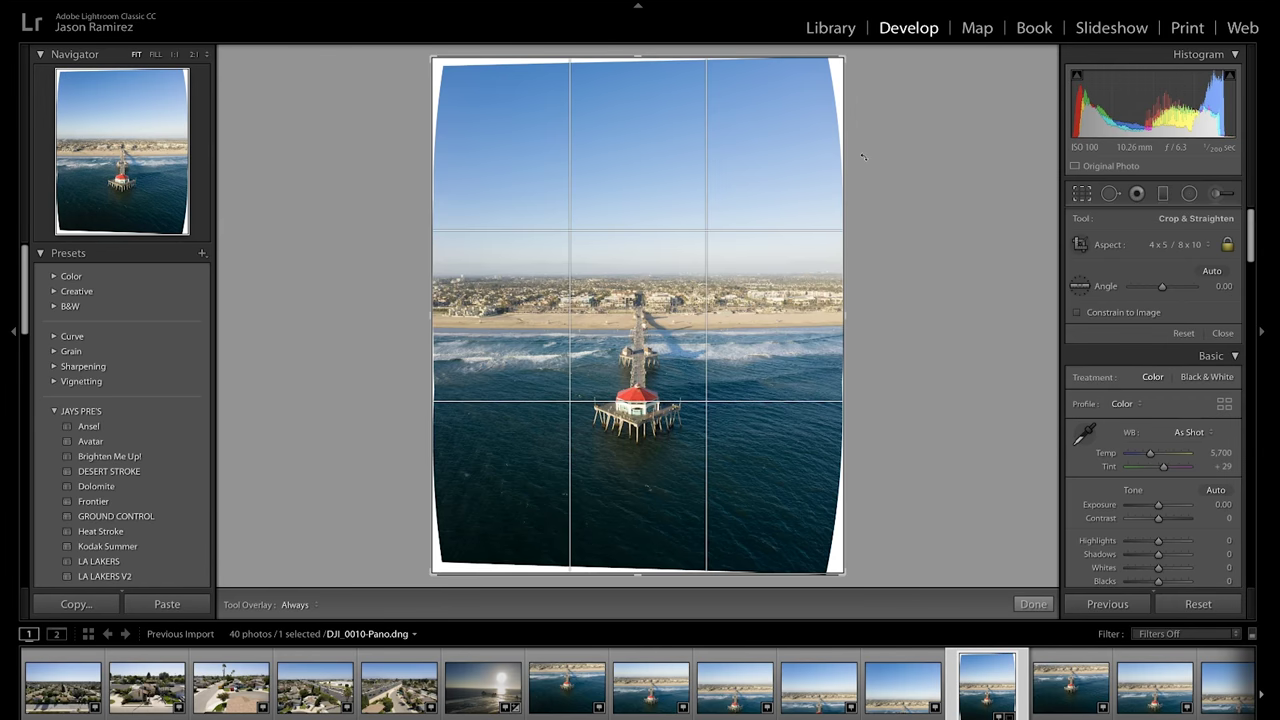
{"action": "left_click_drag", "start_coordinate": [843, 58], "coordinate": [770, 151]}
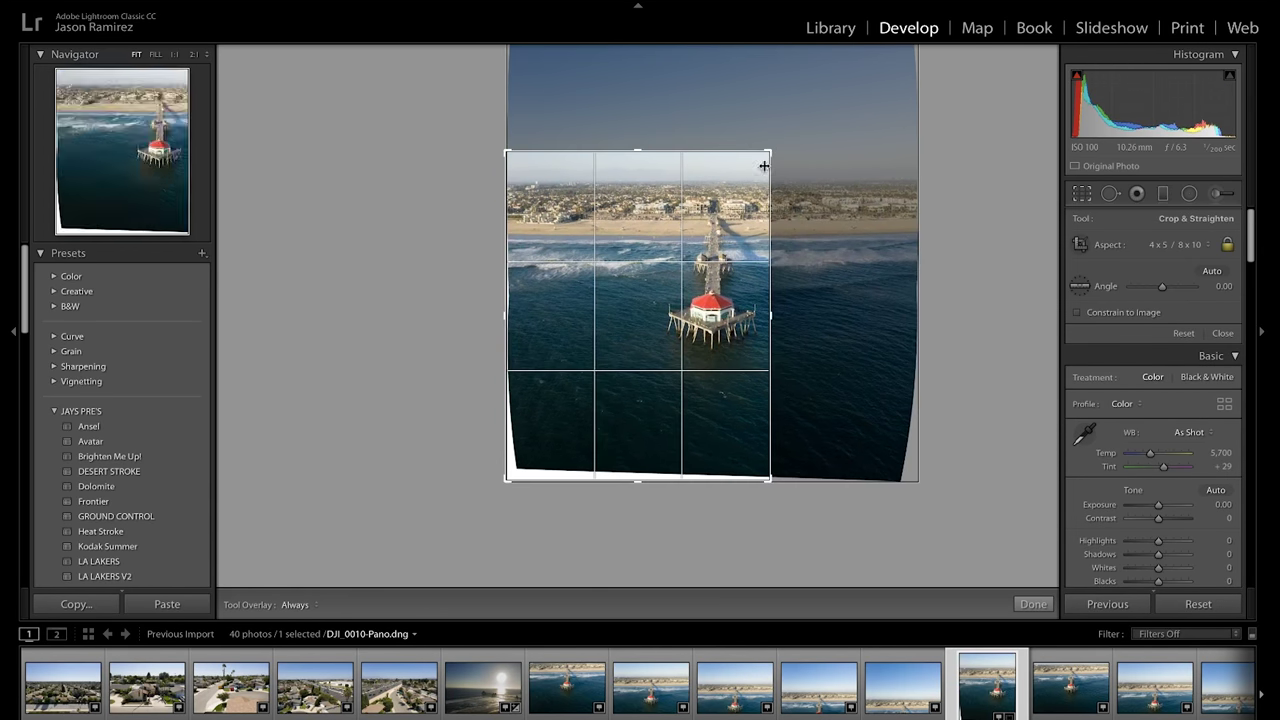
{"action": "left_click_drag", "start_coordinate": [681, 264], "coordinate": [637, 303]}
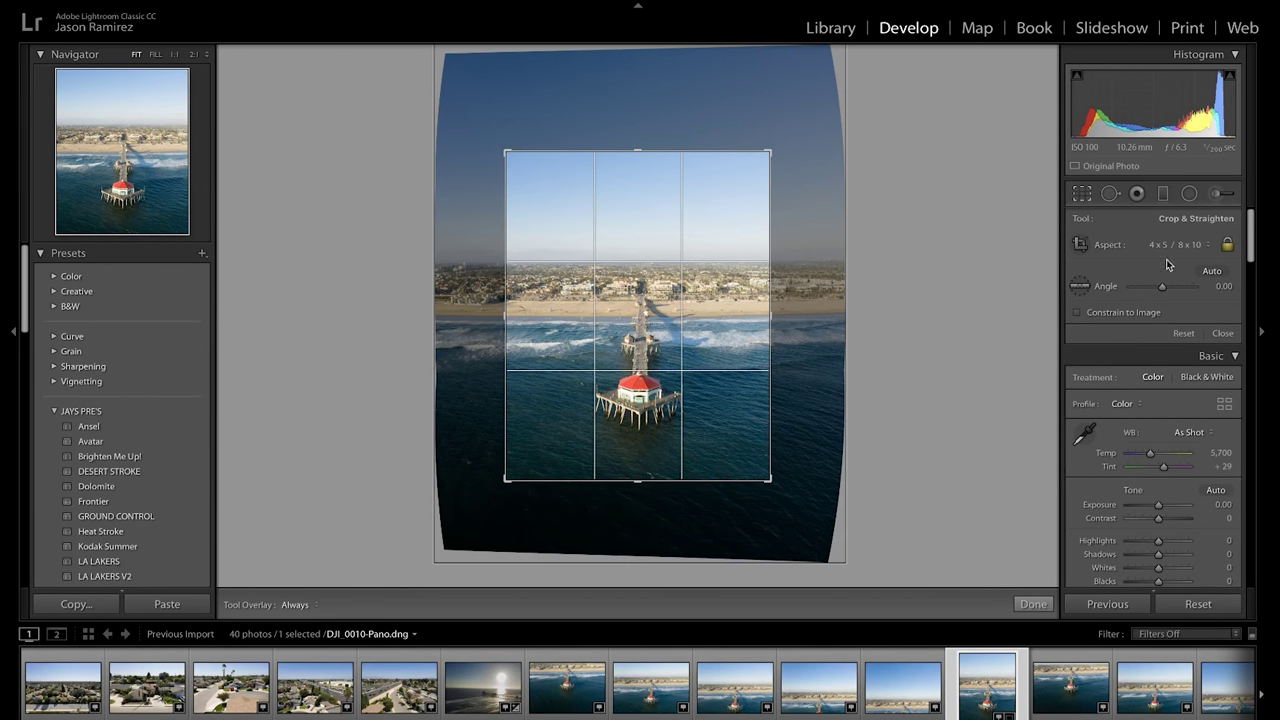
{"action": "left_click", "coordinate": [1080, 195]}
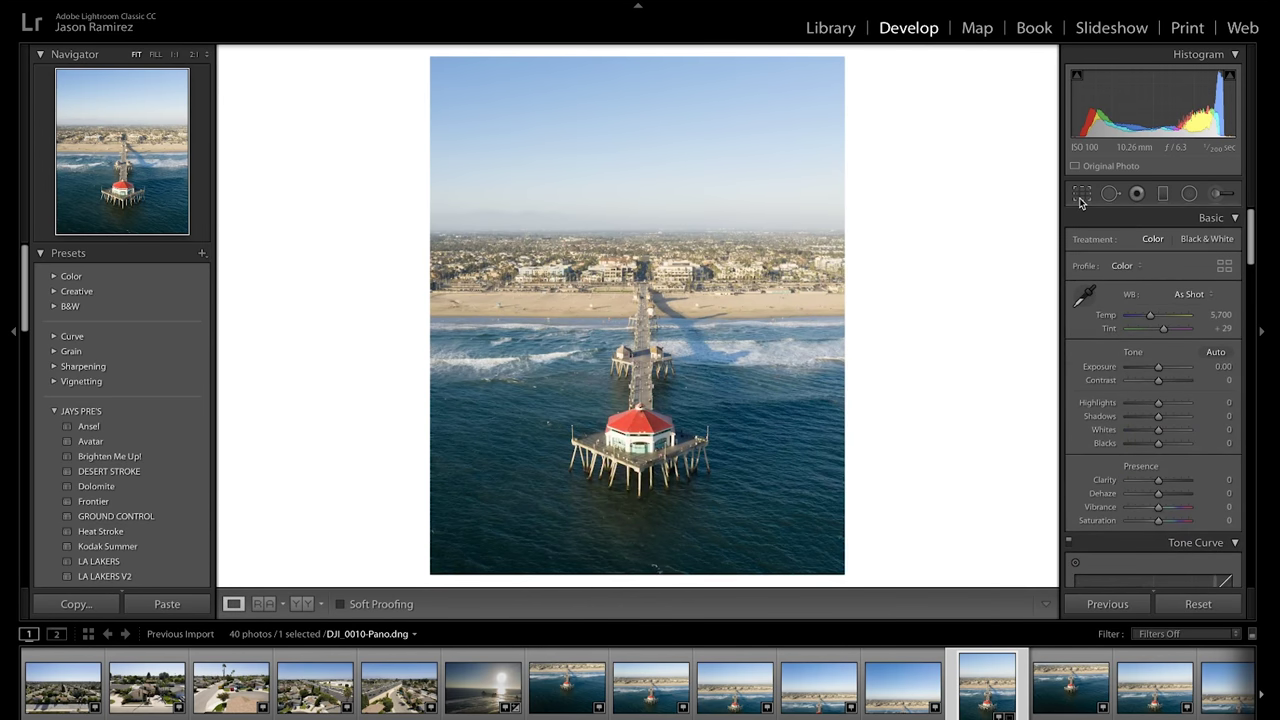
Step: Check the pier detail up close, and set the panorama's Highlights to -100, Shadows to +59 and Blacks to -32
{"action": "left_click", "coordinate": [615, 444]}
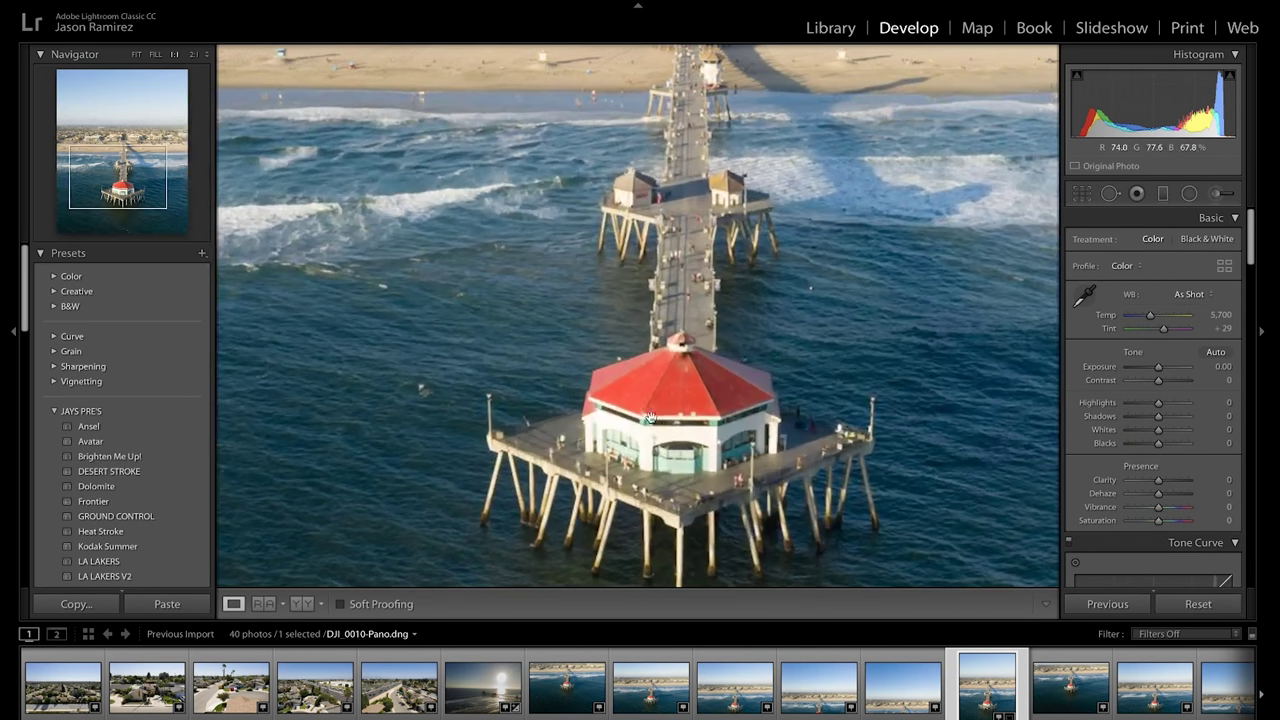
{"action": "left_click_drag", "start_coordinate": [690, 262], "coordinate": [693, 330]}
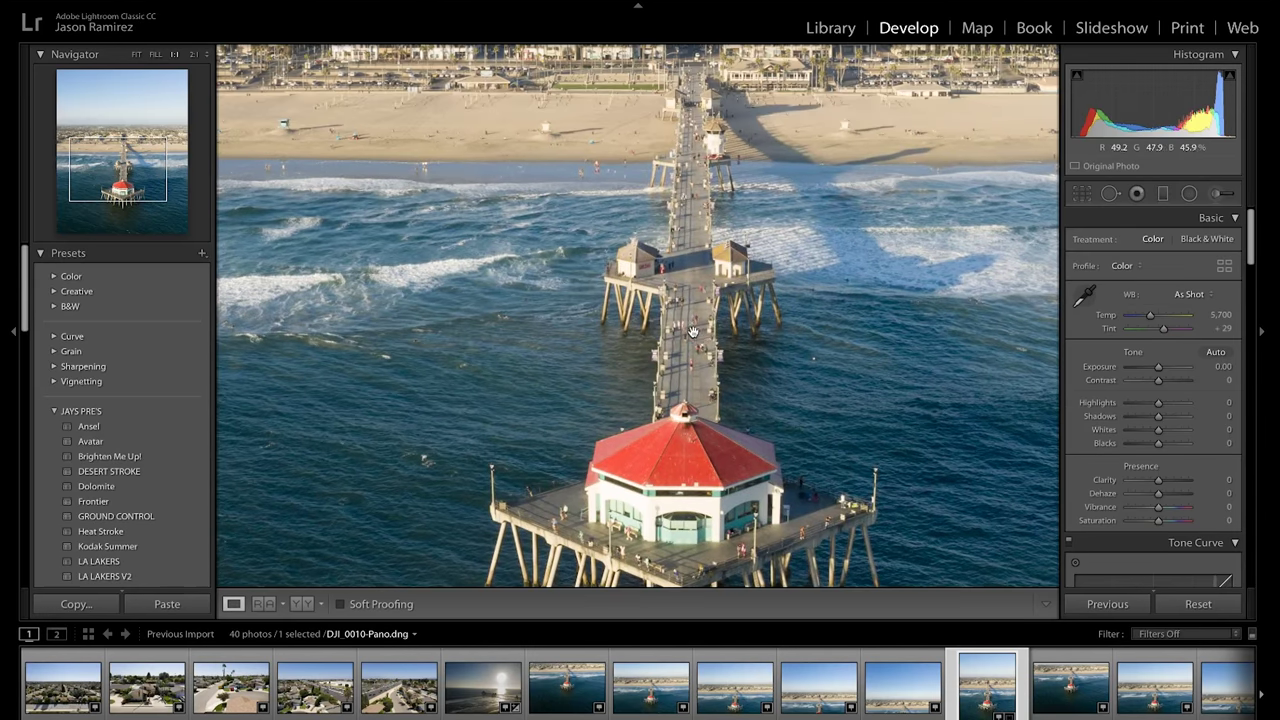
{"action": "left_click_drag", "start_coordinate": [700, 283], "coordinate": [697, 347]}
{"action": "left_click_drag", "start_coordinate": [686, 228], "coordinate": [678, 198]}
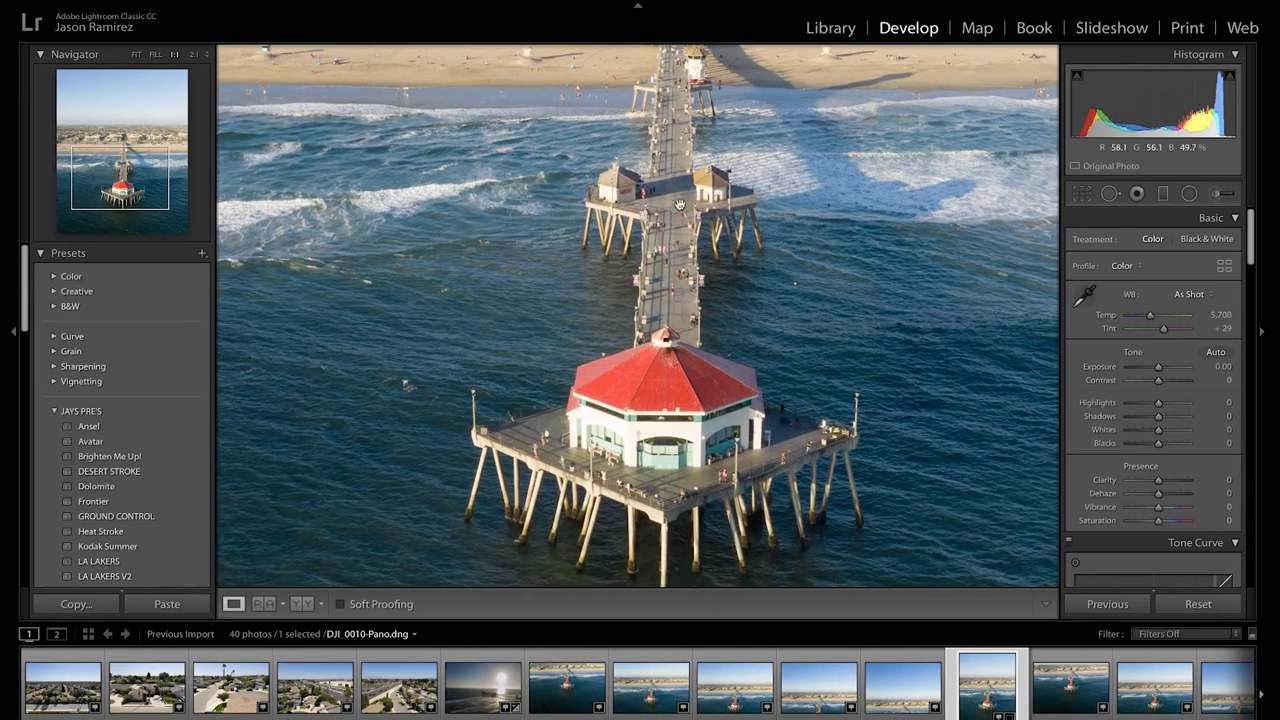
{"action": "left_click", "coordinate": [670, 283]}
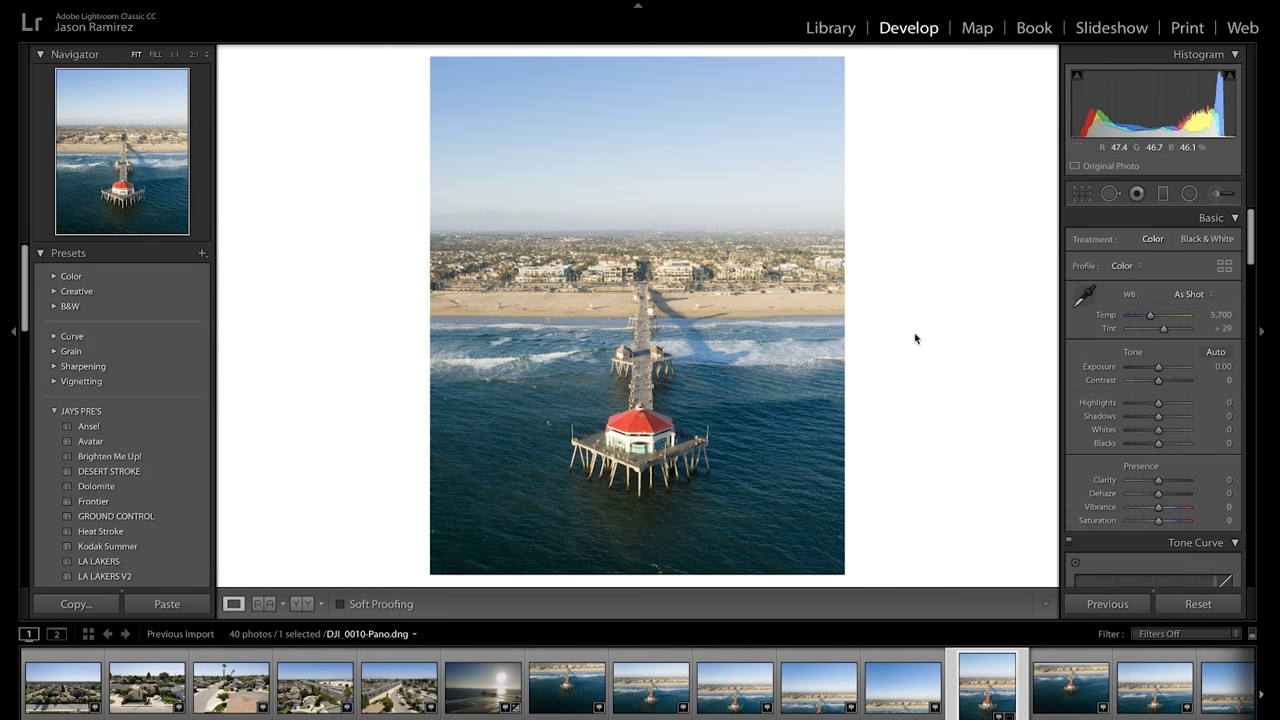
{"action": "left_click_drag", "start_coordinate": [1158, 403], "coordinate": [1149, 448]}
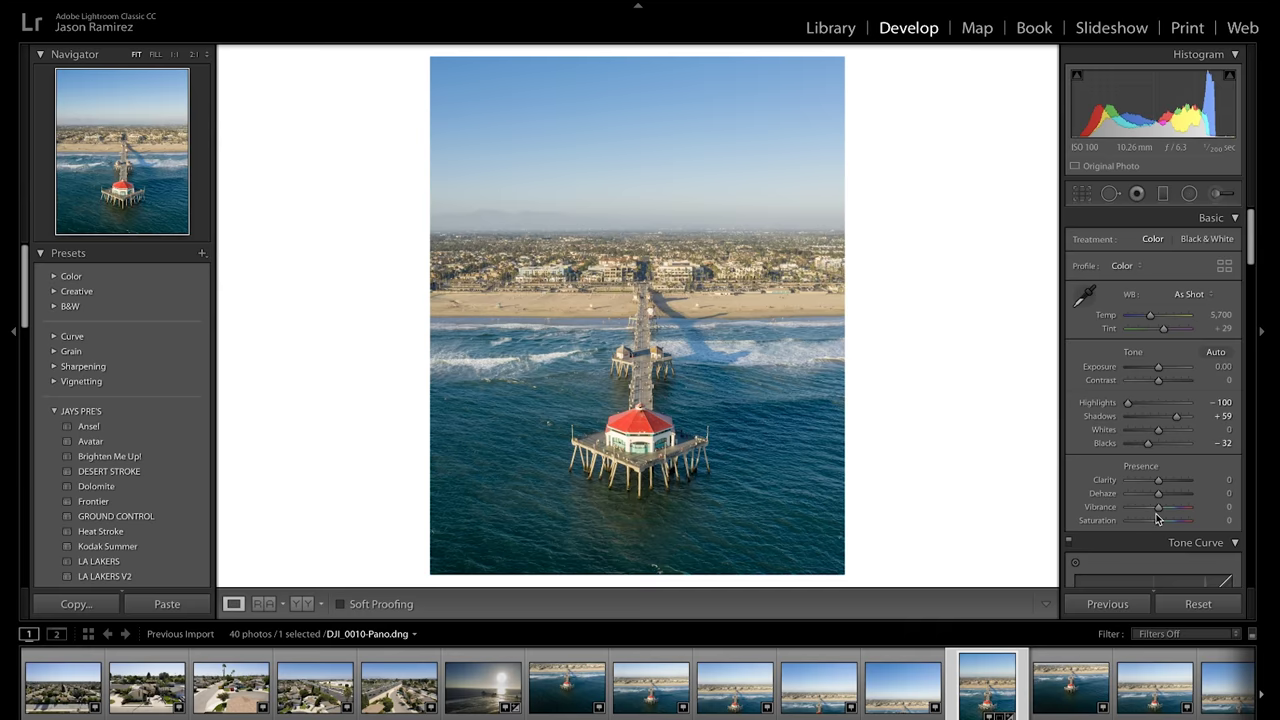